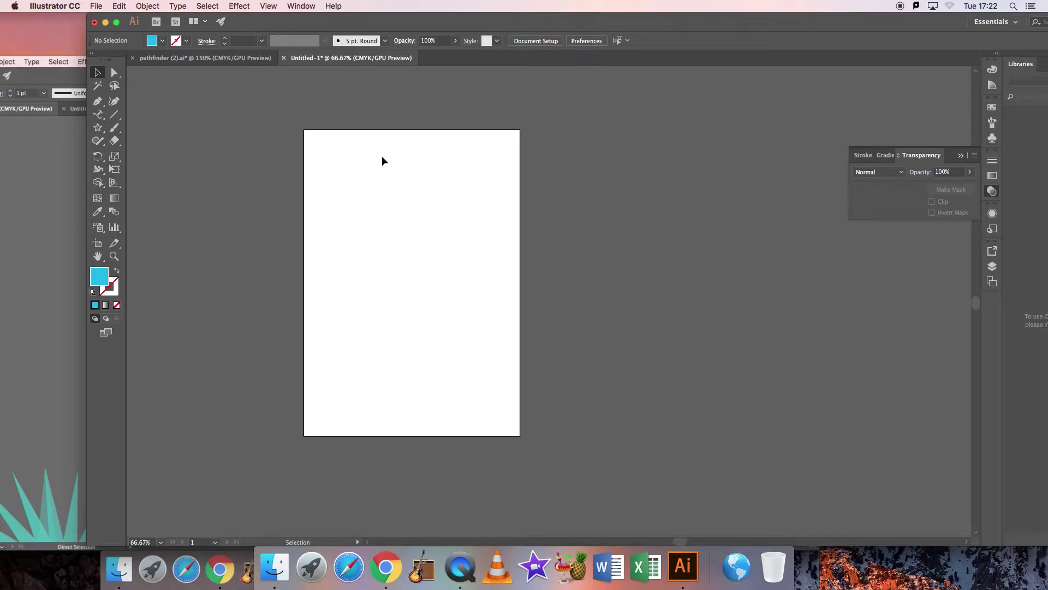
Step: Create a cyan three-point star triangle near the top of the artboard
left_click(98, 128)
left_click(388, 160)
left_click(556, 318)
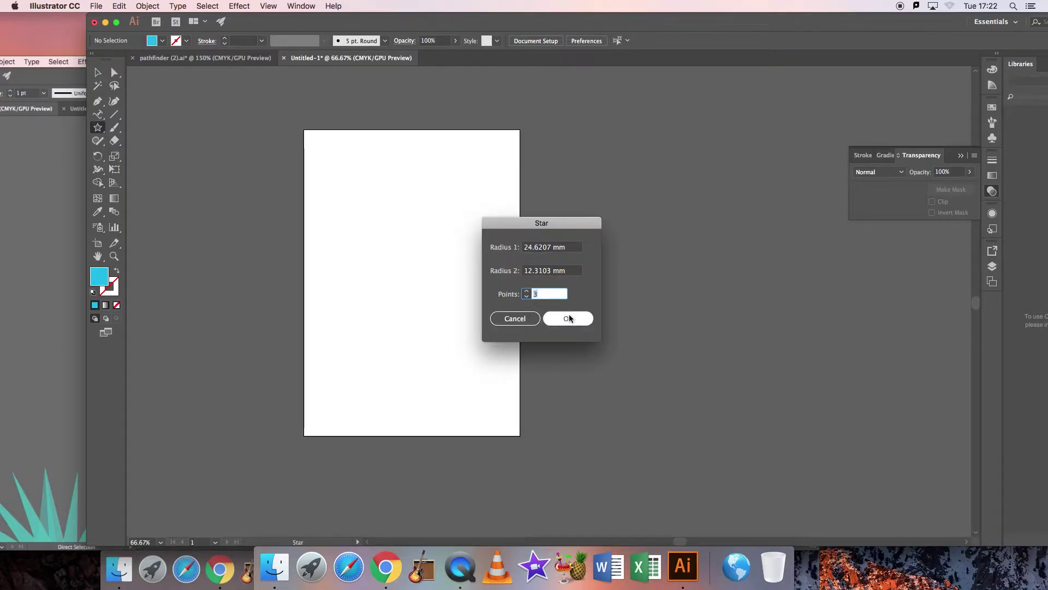
Step: Rotate the triangle so it points downward at a slight tilt
left_click(98, 74)
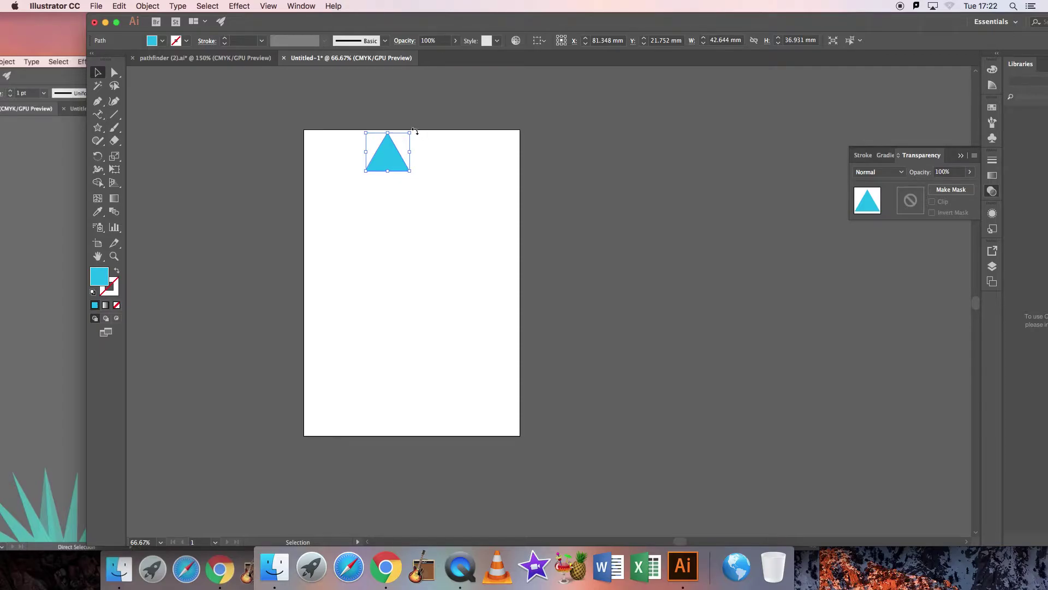
left_click_drag(418, 131, 402, 187)
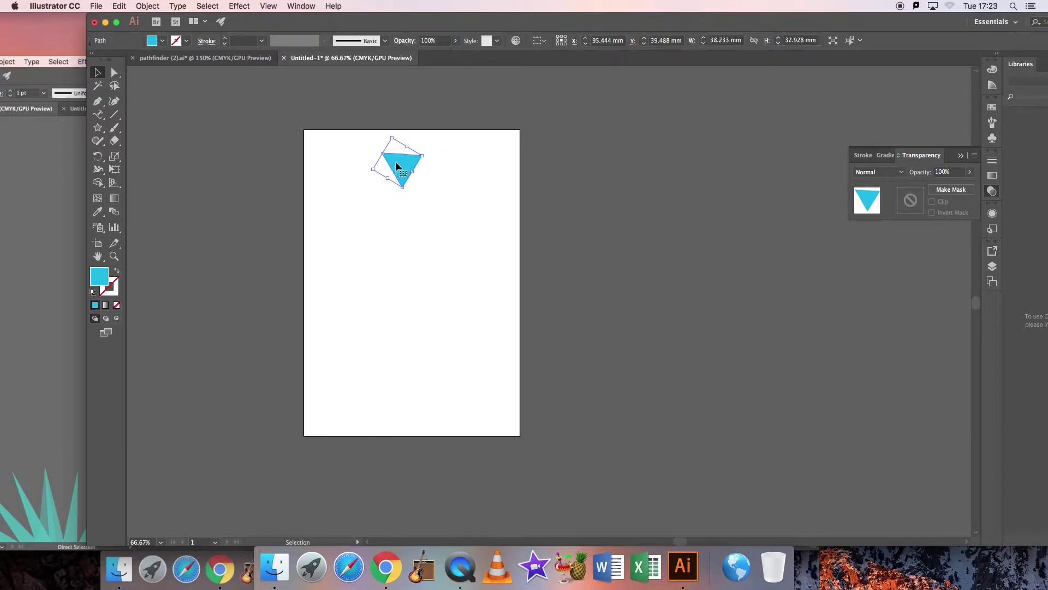
left_click_drag(389, 132, 411, 138)
Step: Lower the triangle's opacity to 45% in the Transparency panel
left_click(991, 175)
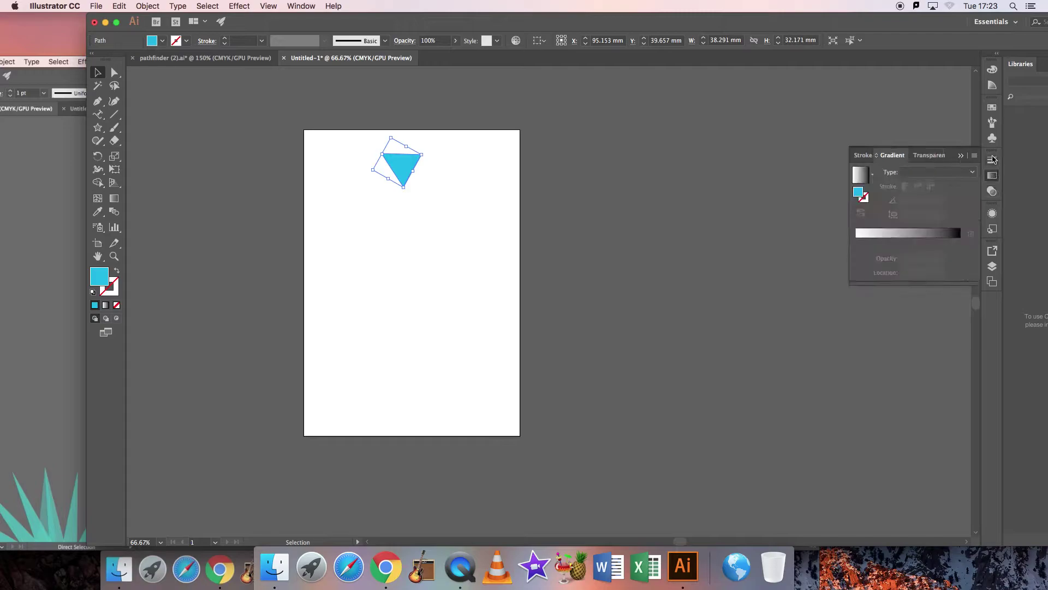
left_click(992, 159)
left_click(992, 191)
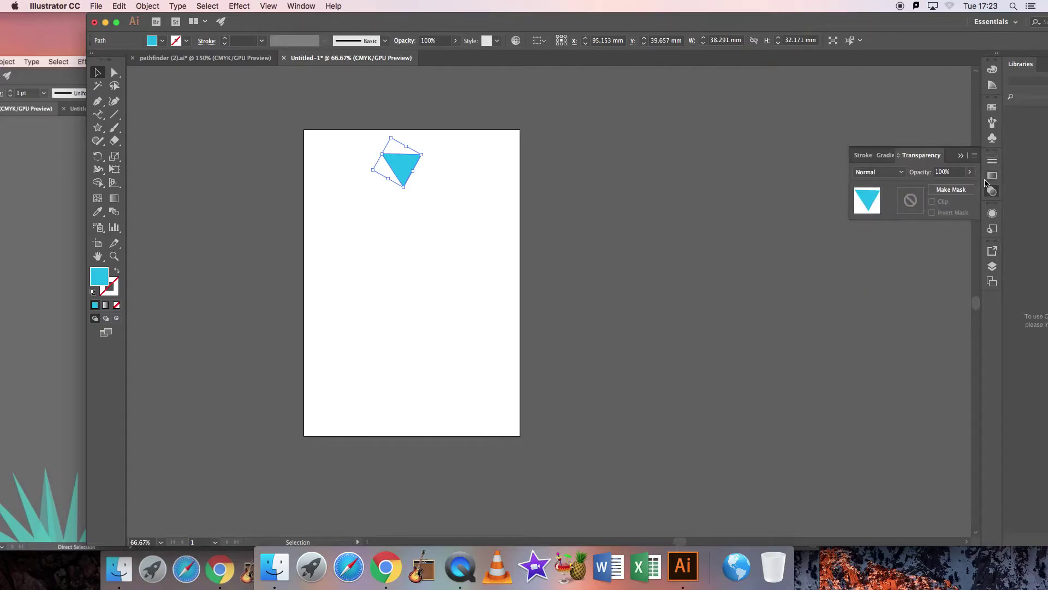
left_click(971, 175)
left_click_drag(969, 186, 945, 189)
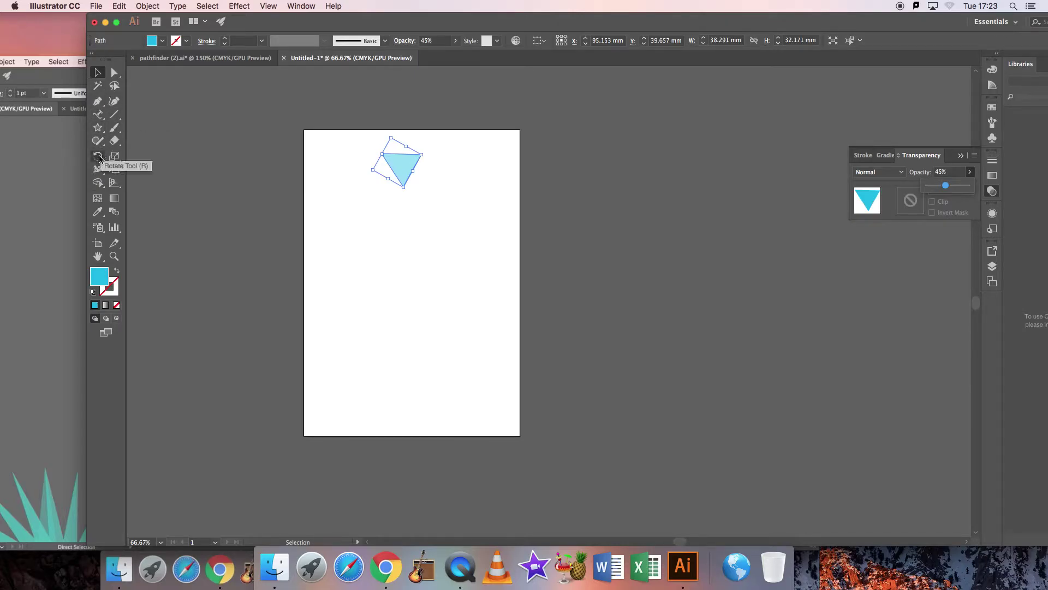
Step: Look through the panel list and view options menus without changing anything
left_click(290, 5)
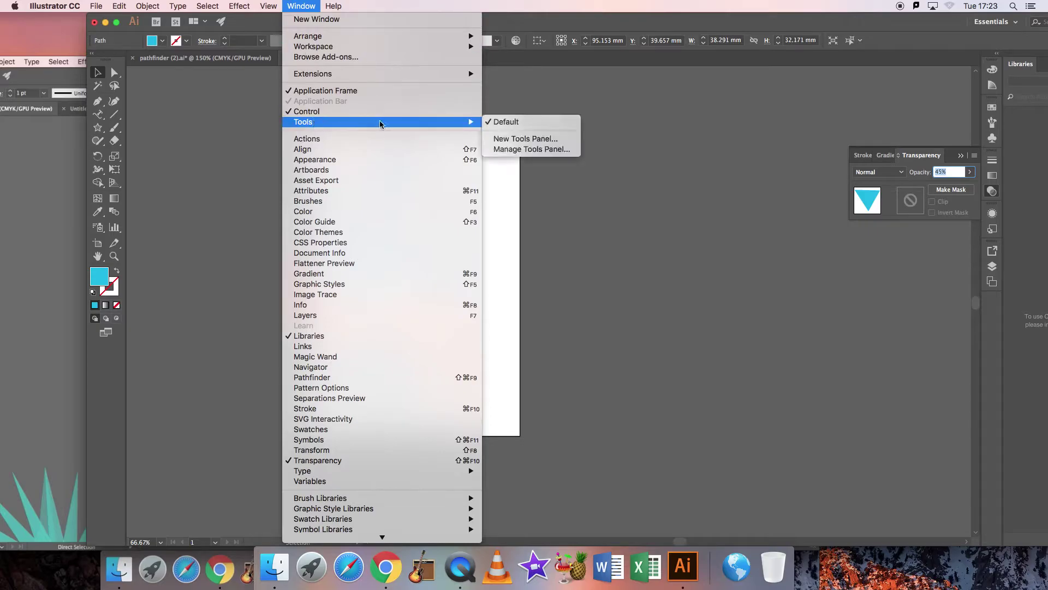
left_click(296, 6)
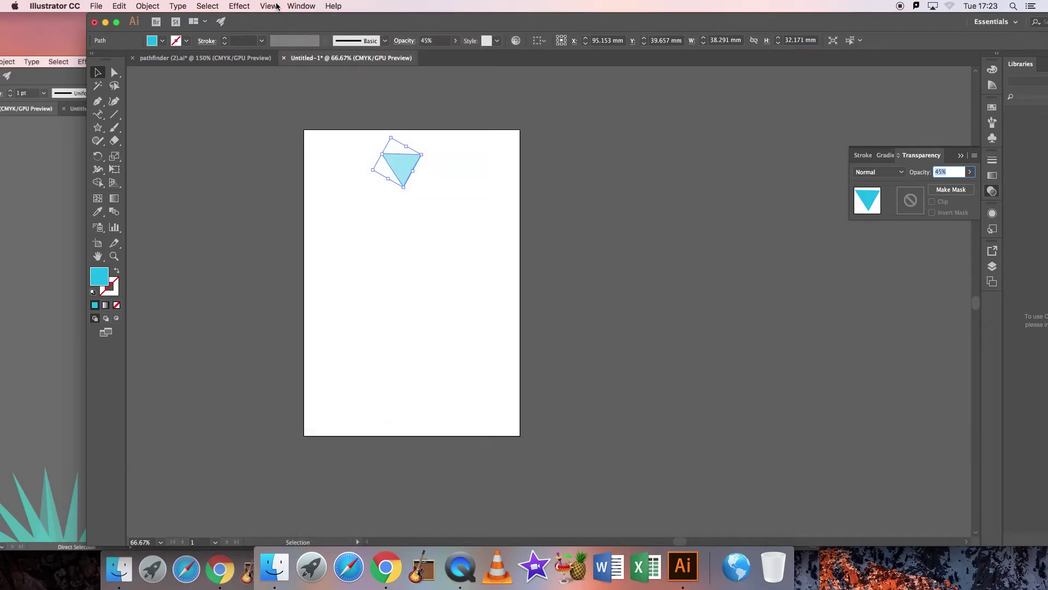
left_click(269, 5)
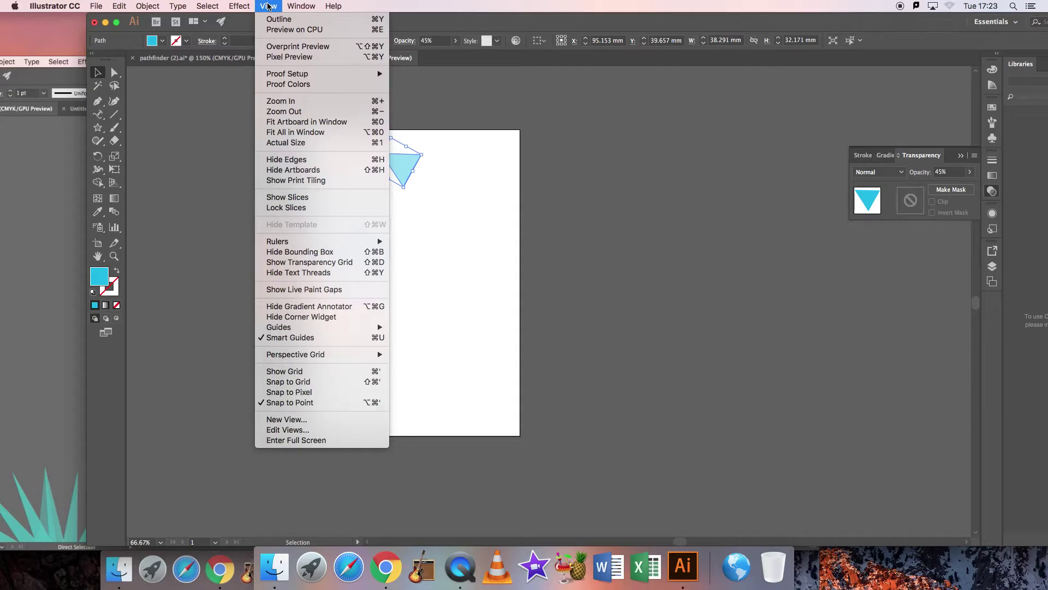
left_click(268, 6)
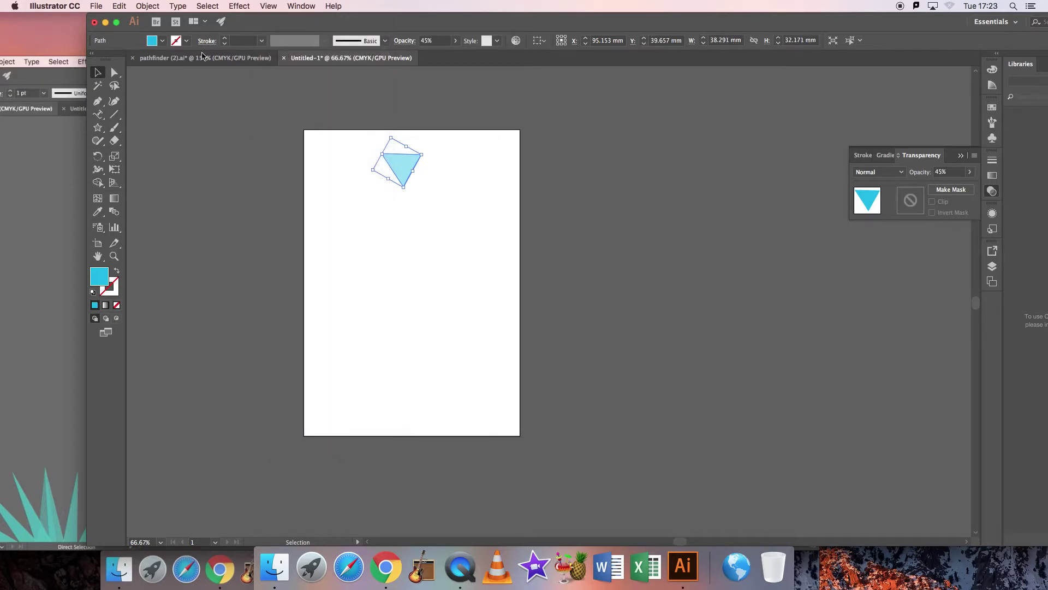
Step: Make a 10° rotated copy of the triangle around a point near the page centre
left_click(98, 160)
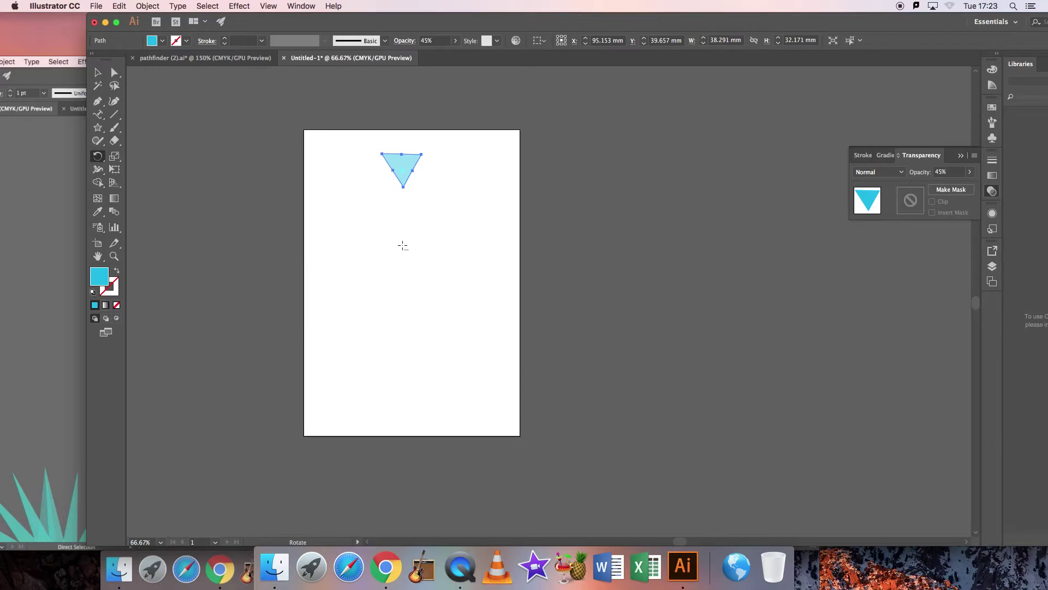
left_click(402, 245, "alt")
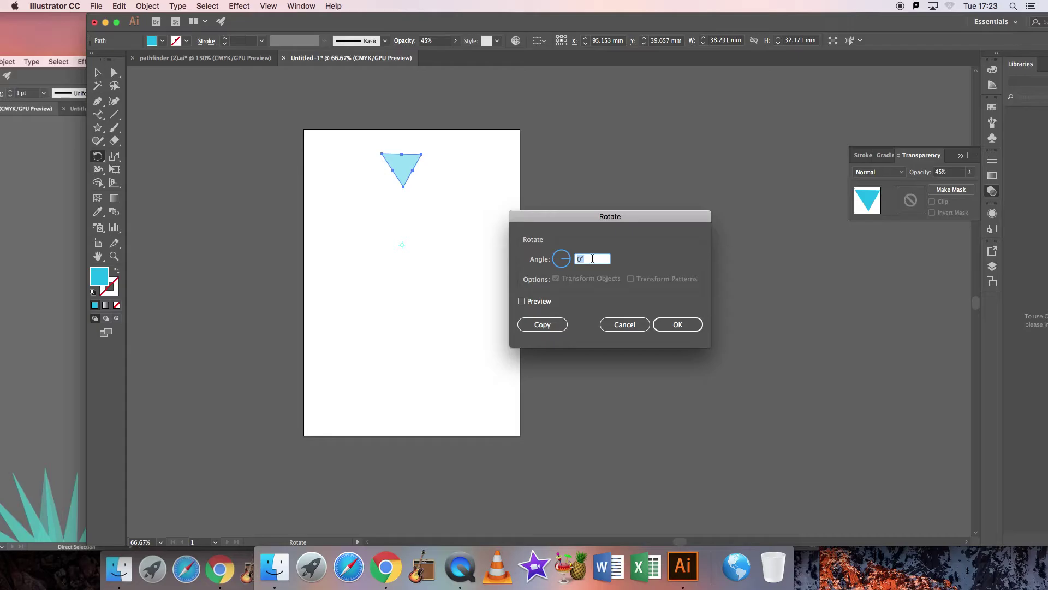
type("10")
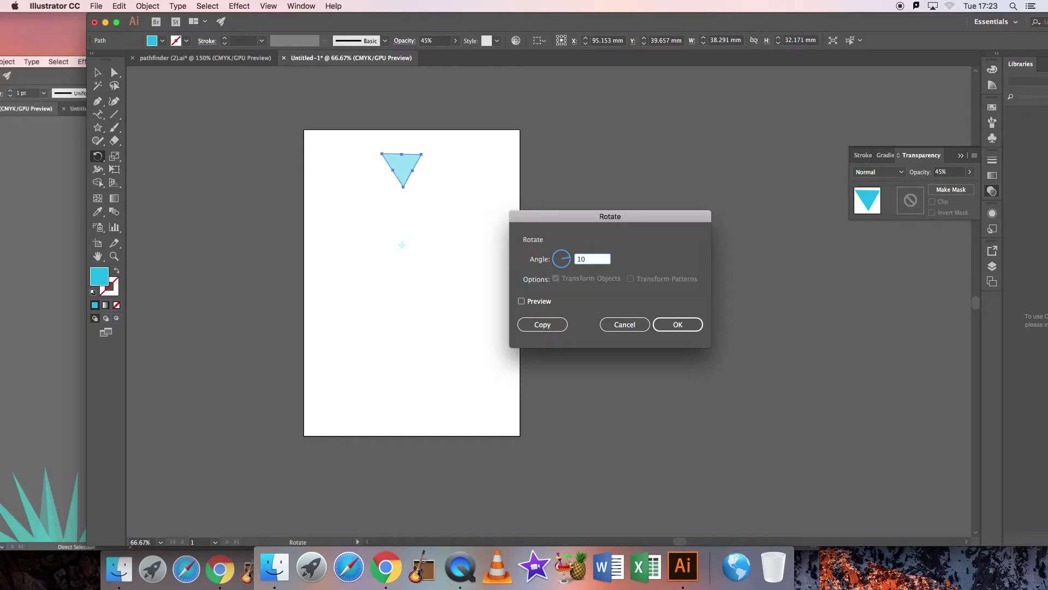
left_click(521, 301)
left_click(522, 302)
left_click(521, 302)
left_click(522, 302)
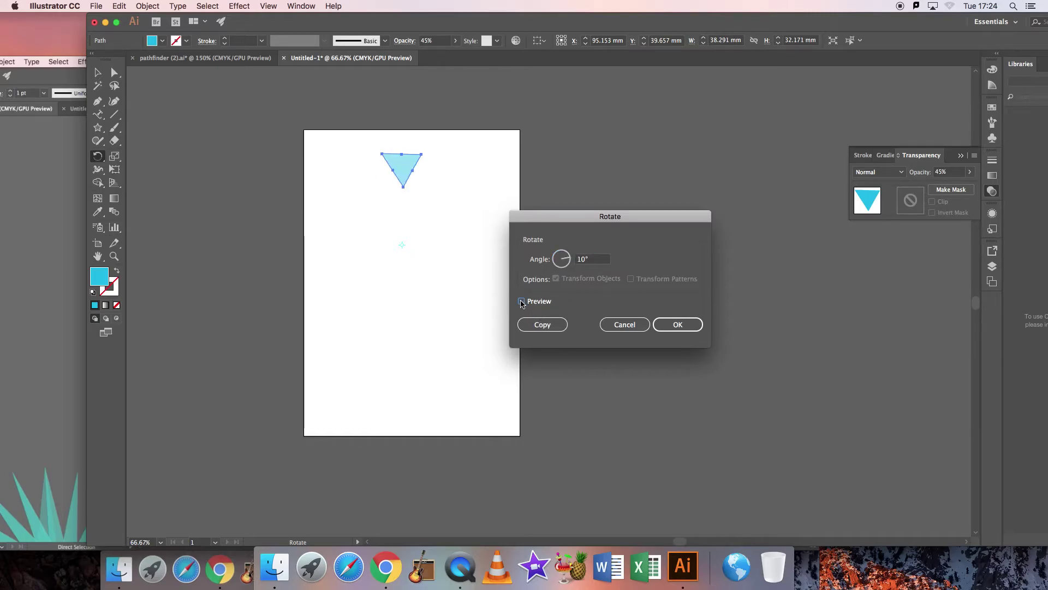
left_click(521, 301)
left_click(521, 301)
left_click(542, 324)
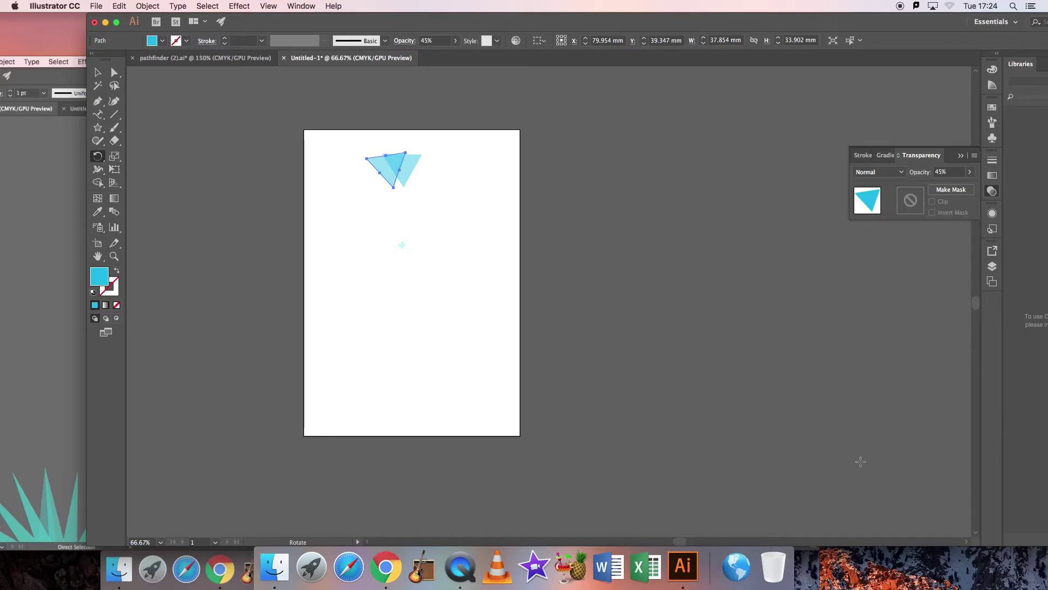
Step: Repeat the 10° rotate-copy six times with Cmd+D until the triangle ring closes
key("super+d")
key("super+d")
key("super+d")
key("super+d")
key("super+d")
key("super+d")
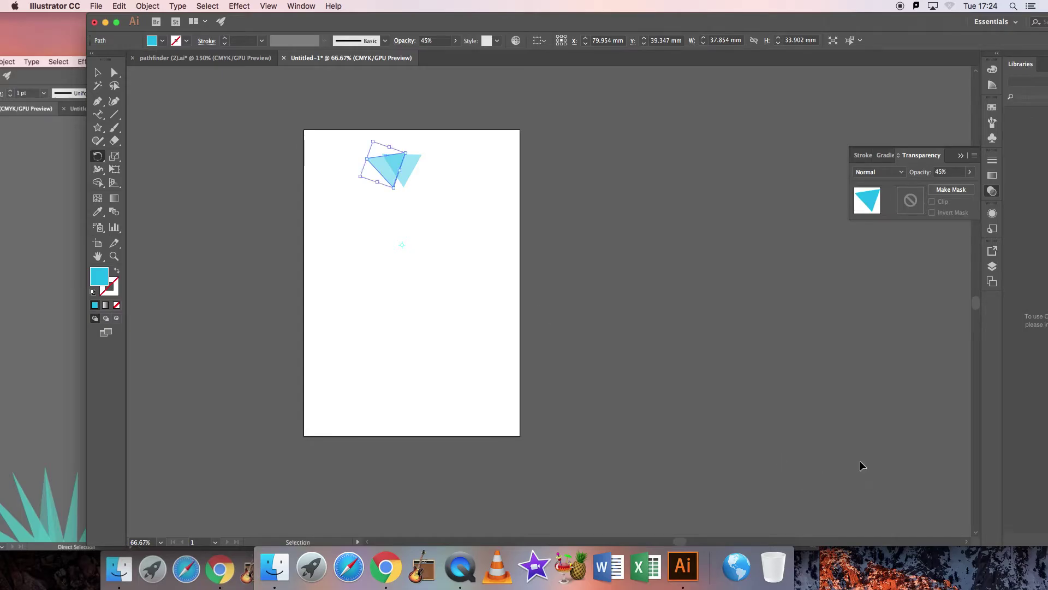
key("super+d")
key("super+d")
key("super+d")
key("super+d")
key("super+d")
key("super+d")
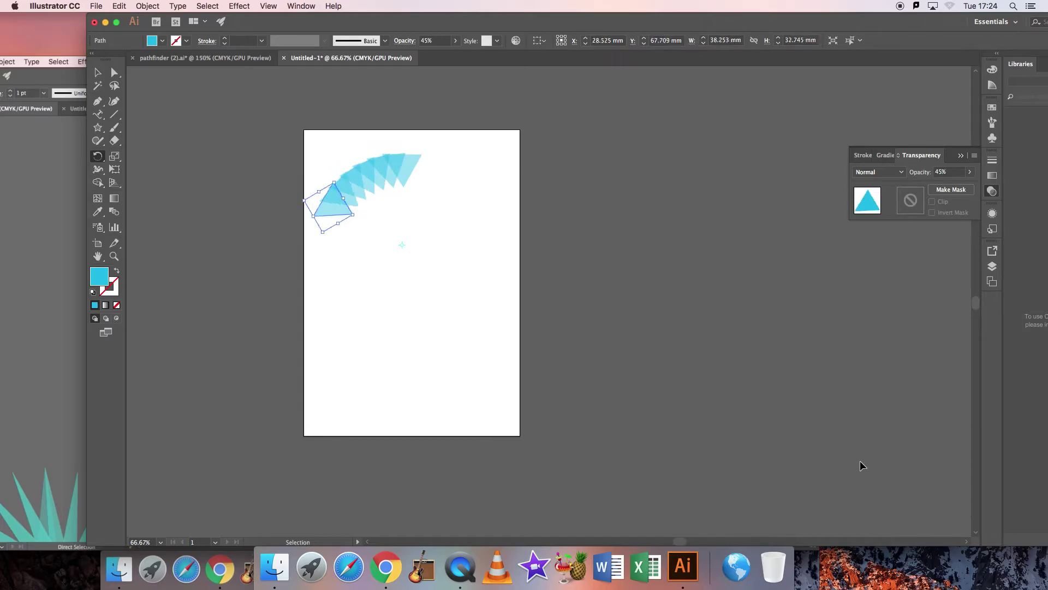
key("super+d")
key("super+d")
key("super+d")
key("super+d")
key("super+d")
key("super+d")
key("super+d")
key("super+d")
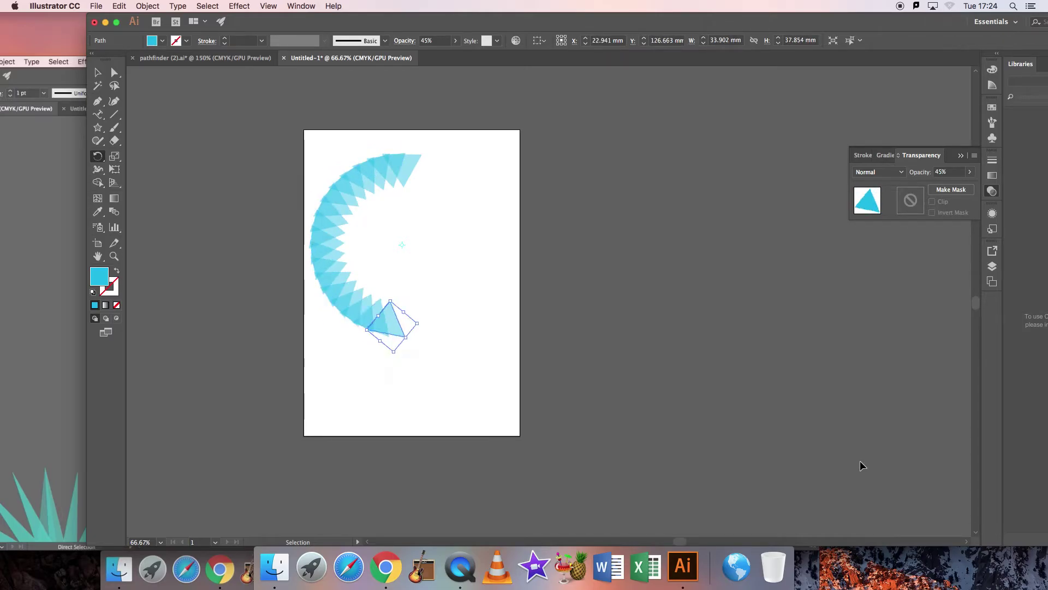
key("super+d")
key("super+d")
key("super+d")
key("super+d")
key("super+d")
key("super+d")
key("super+d")
key("super+d")
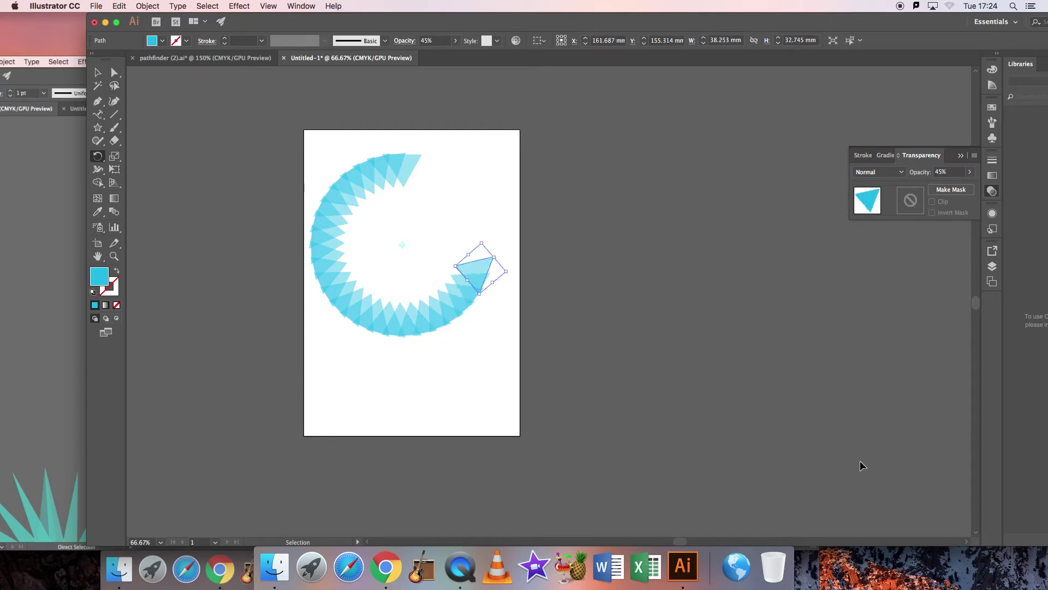
key("super+d")
key("super+d")
key("super+d")
key("super+d")
key("super+d")
key("super+d")
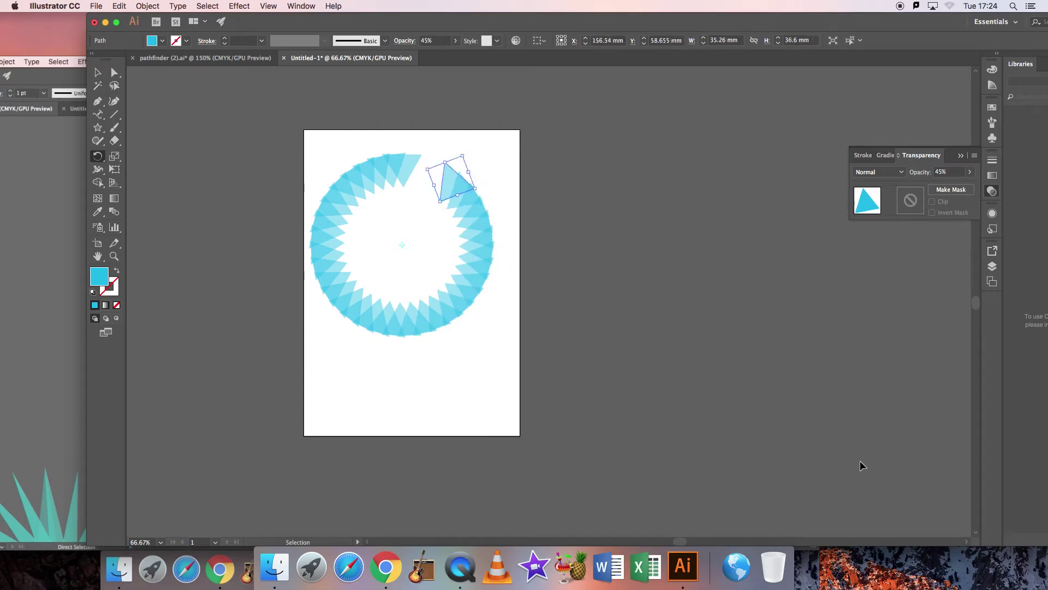
key("super+d")
key("super+d")
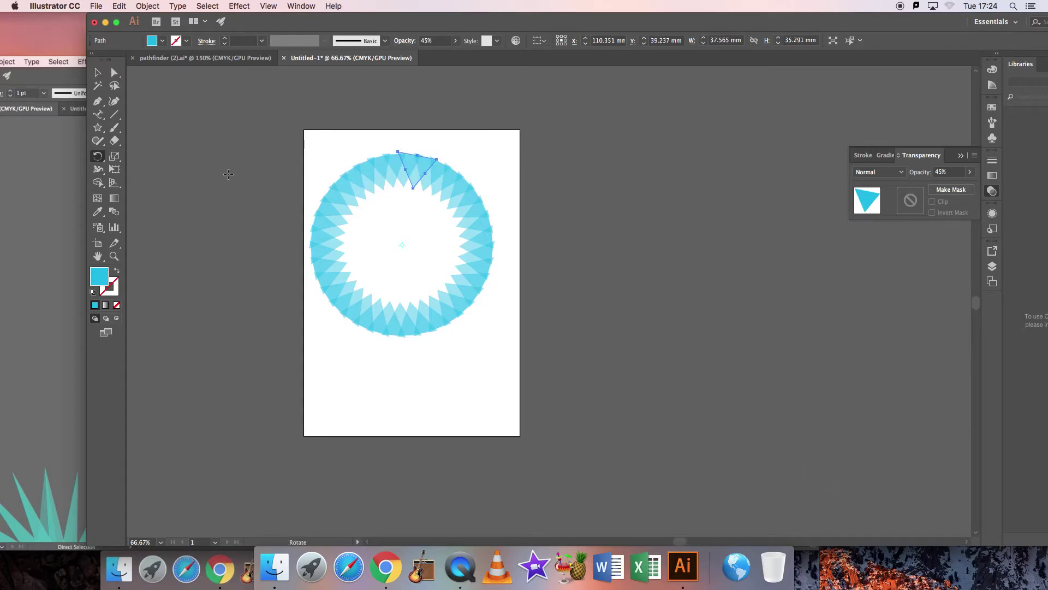
Step: Draw a closed four-cornered diamond beside the artboard with the Pen tool
left_click(98, 128)
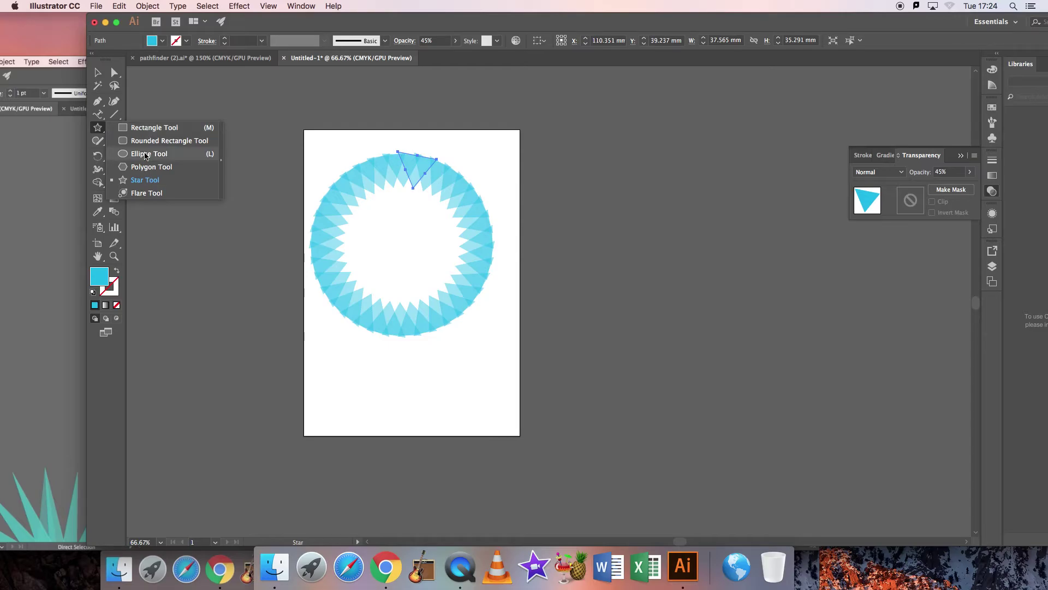
left_click(147, 129)
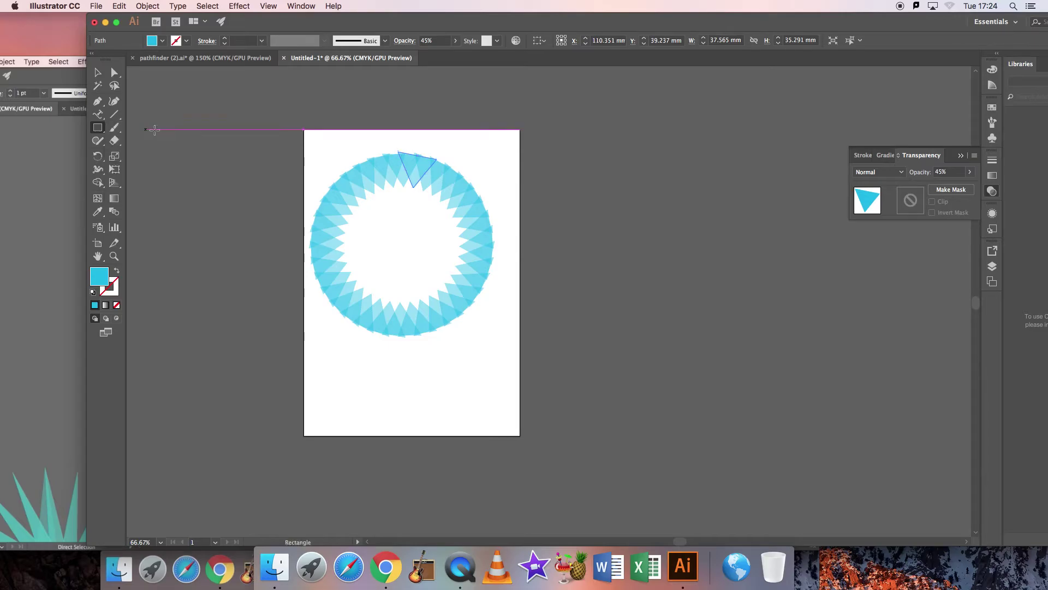
left_click(98, 103)
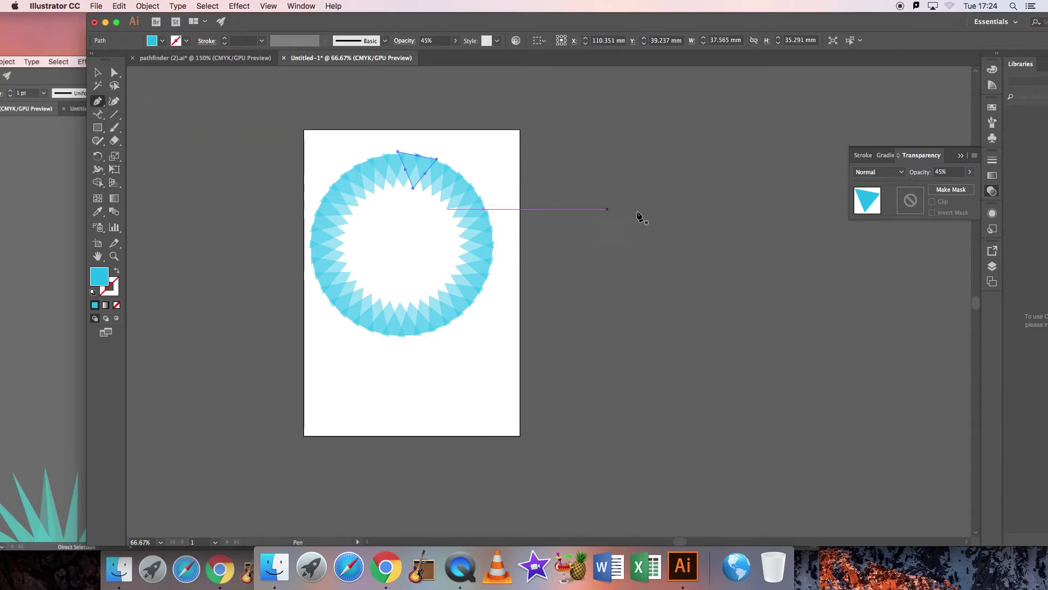
left_click(606, 200)
left_click(580, 220)
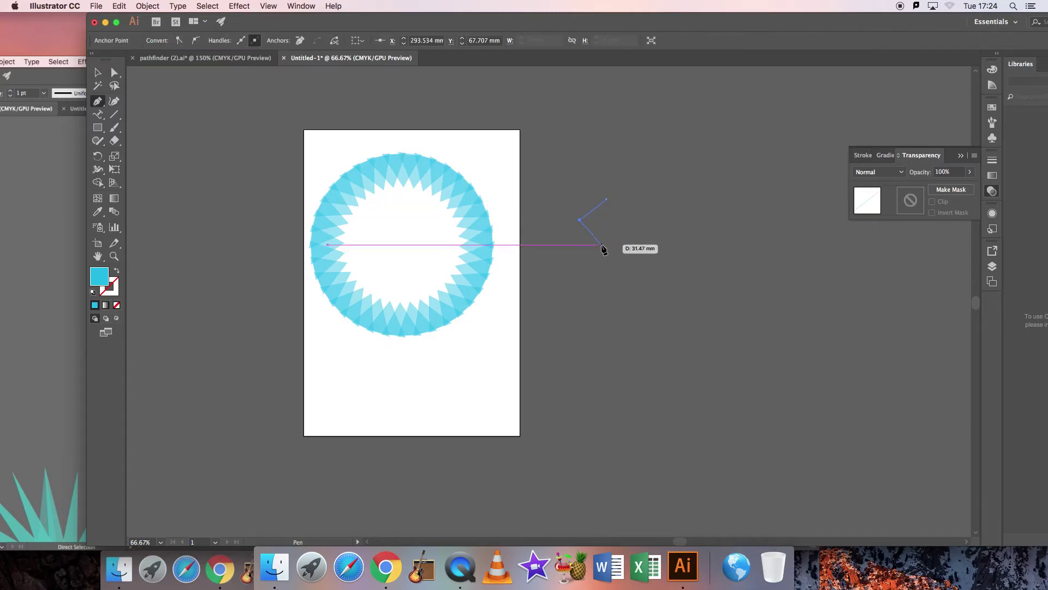
left_click(606, 249)
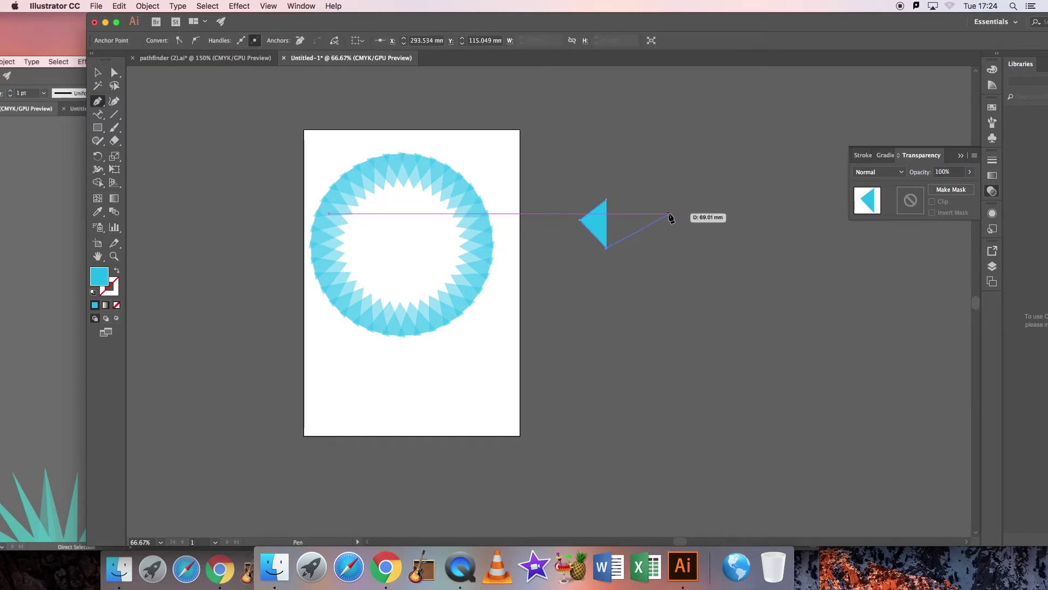
left_click(627, 223)
left_click(607, 202)
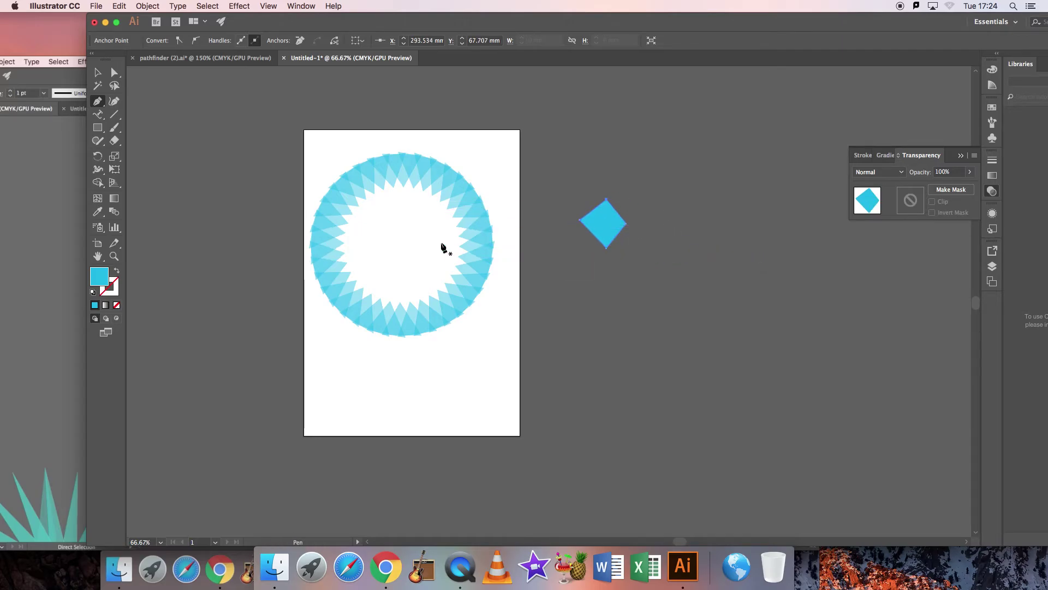
Step: Fill the diamond with dark teal (1E6272)
double_click(100, 276)
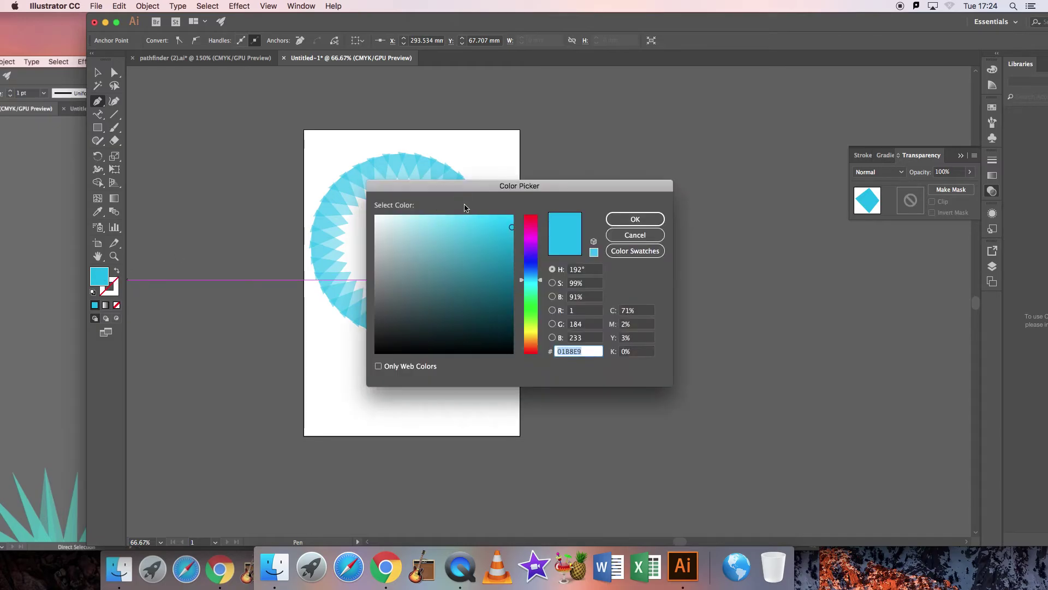
mouse_move(467, 208)
left_mouse_down()
mouse_move(490, 304)
mouse_move(477, 292)
left_mouse_up()
left_click(635, 218)
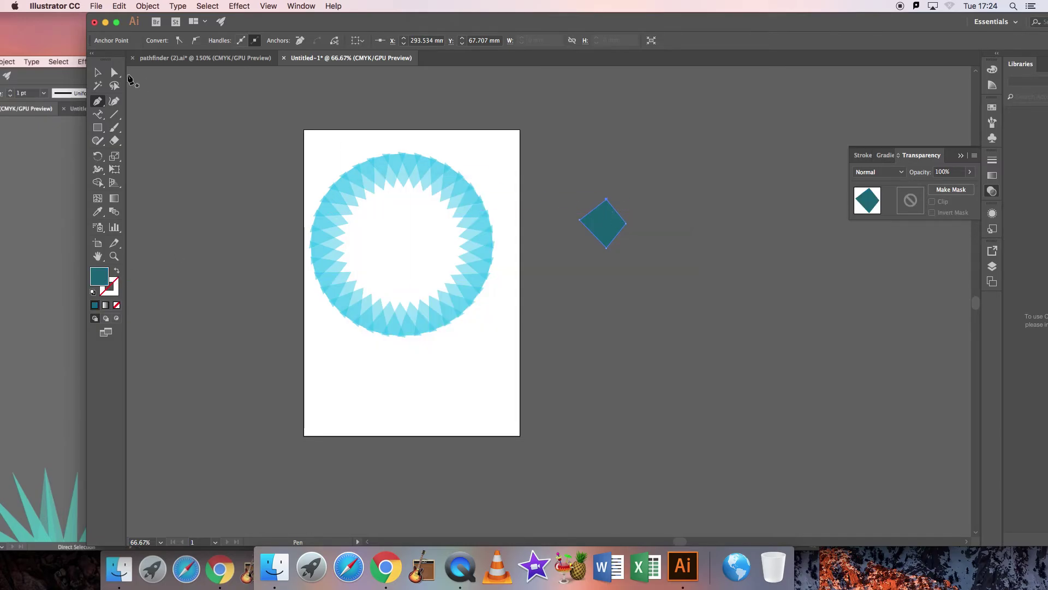
left_click(98, 73)
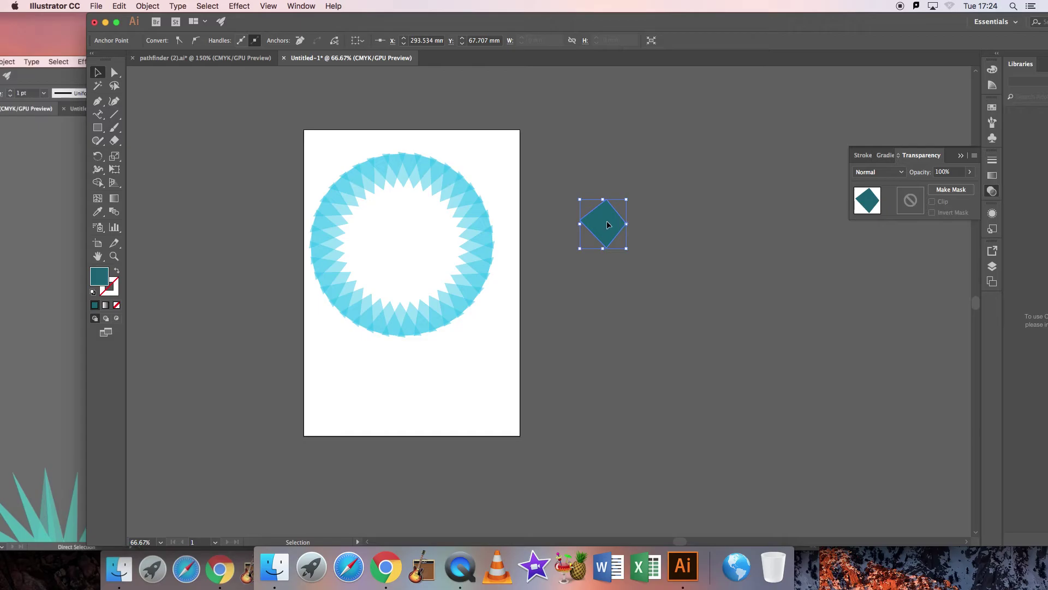
Step: Move the diamond into the top of the ring, set 41% opacity, and shrink to about 40.4 × 42.8 mm
left_click_drag(607, 220, 411, 197)
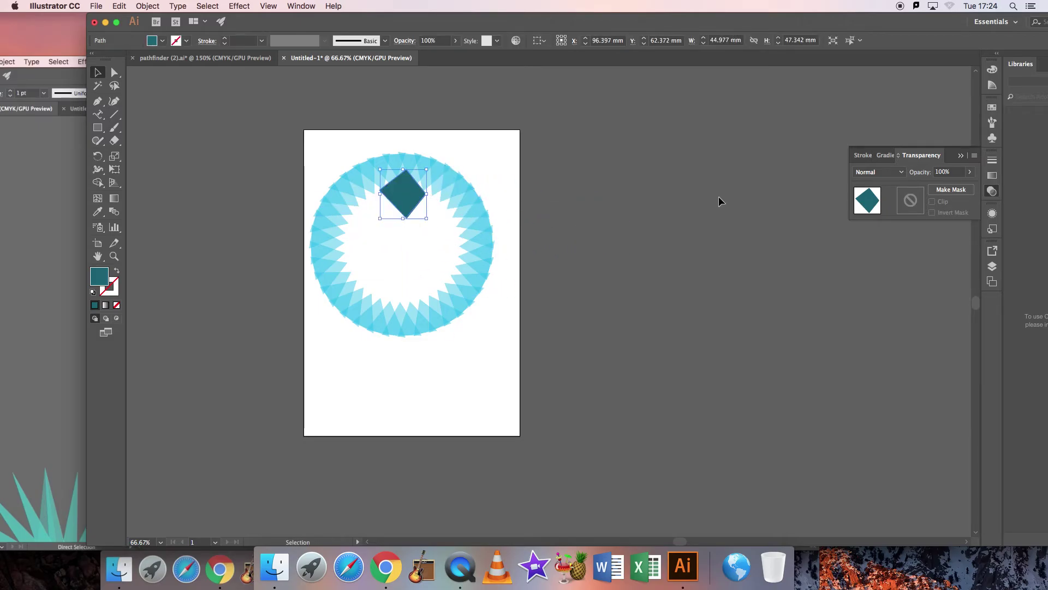
left_click(969, 171)
left_click_drag(965, 186, 945, 187)
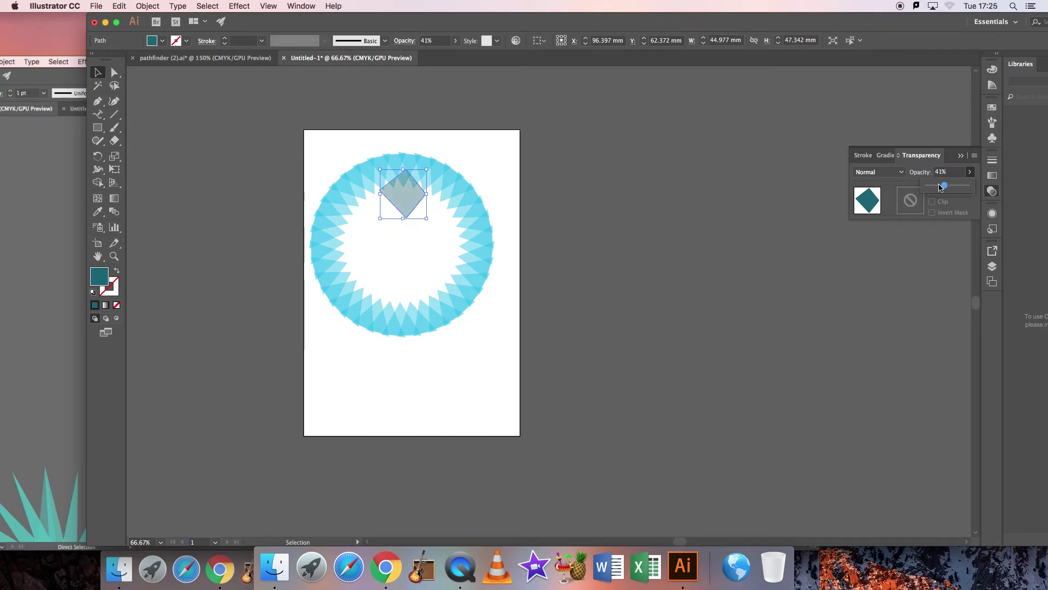
left_click_drag(428, 218, 422, 213)
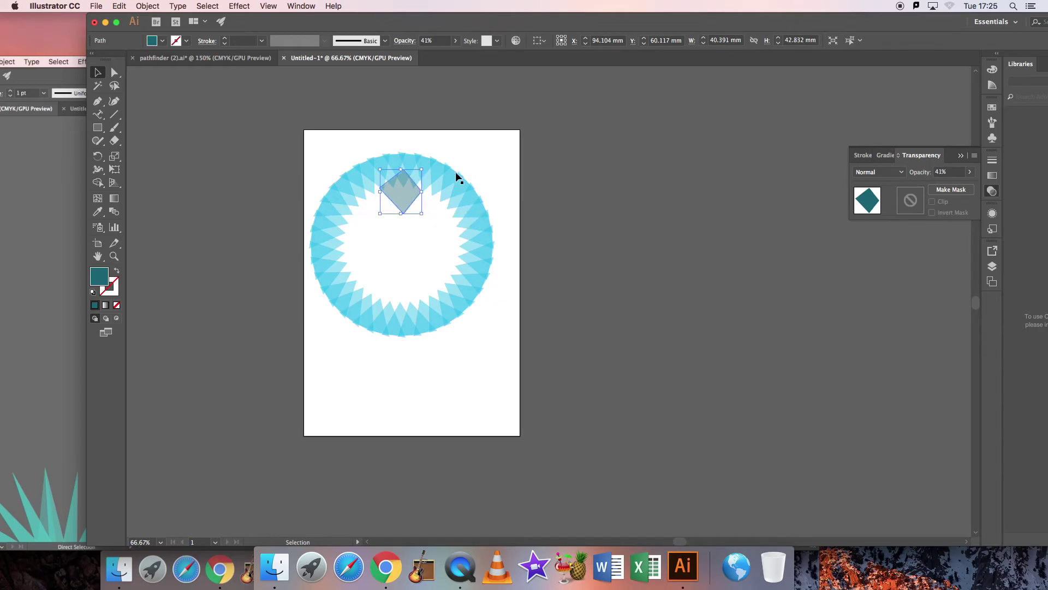
left_click(97, 158)
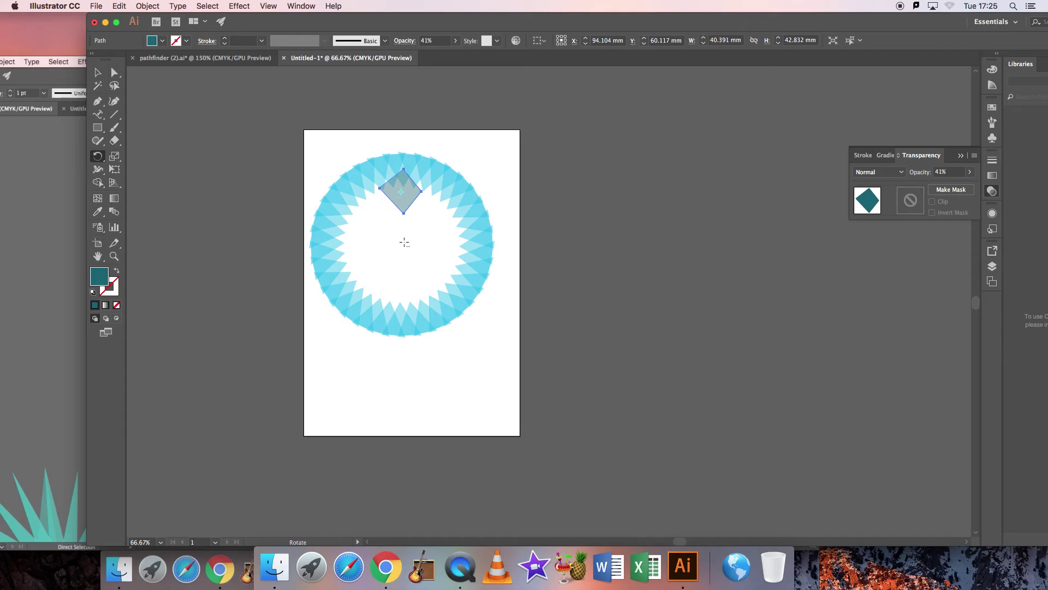
Step: Make a 15° rotated copy of the diamond around the ring centre
left_click(402, 241, "alt")
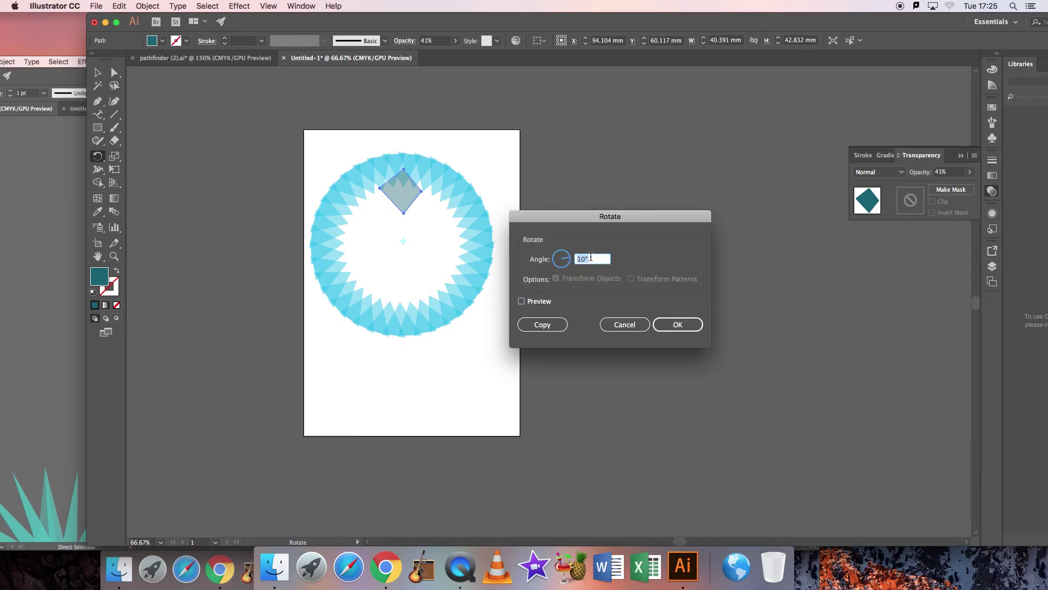
type("15")
left_click(521, 301)
left_click(521, 301)
left_click(521, 301)
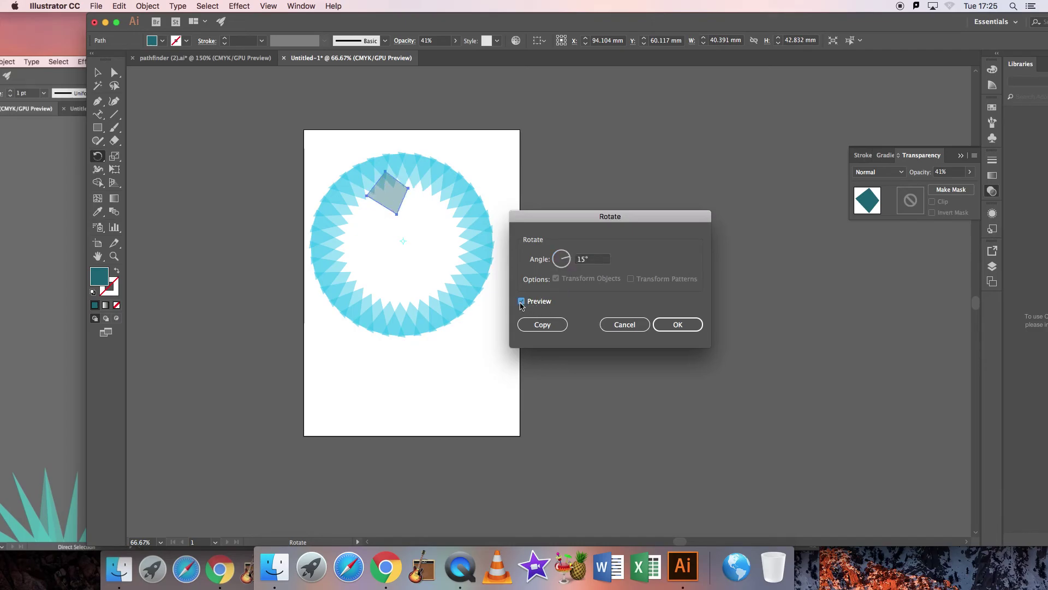
left_click(522, 301)
left_click(521, 301)
left_click(521, 301)
left_click(522, 301)
left_click(542, 325)
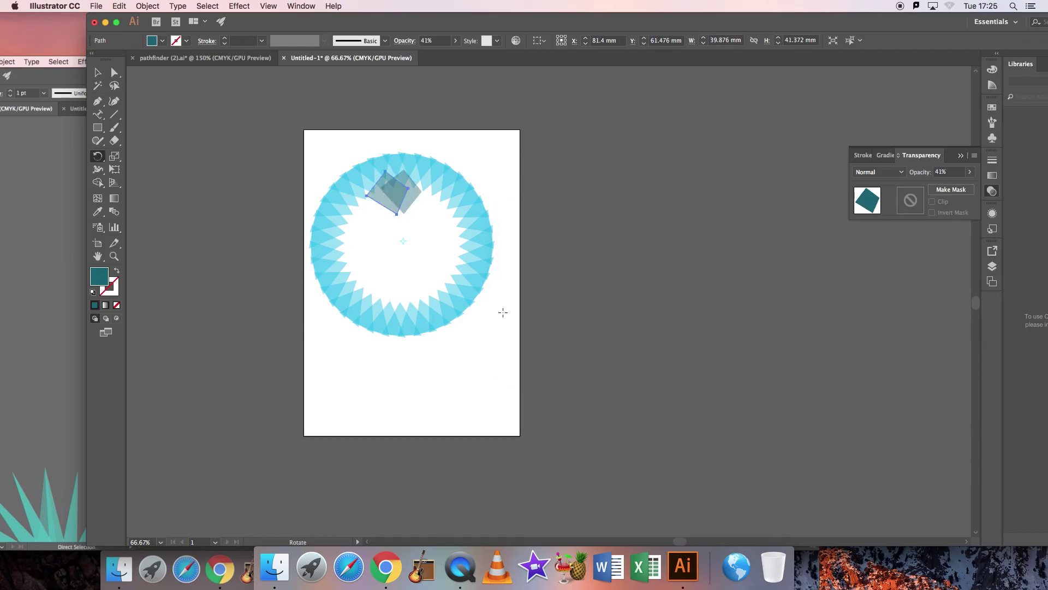
Step: Repeat the 15° copy four times with Cmd+D to close the inner ring, then shrink the window
key("super+d")
key("super+d")
key("super+d")
key("super+d")
key("super+d")
key("super+d")
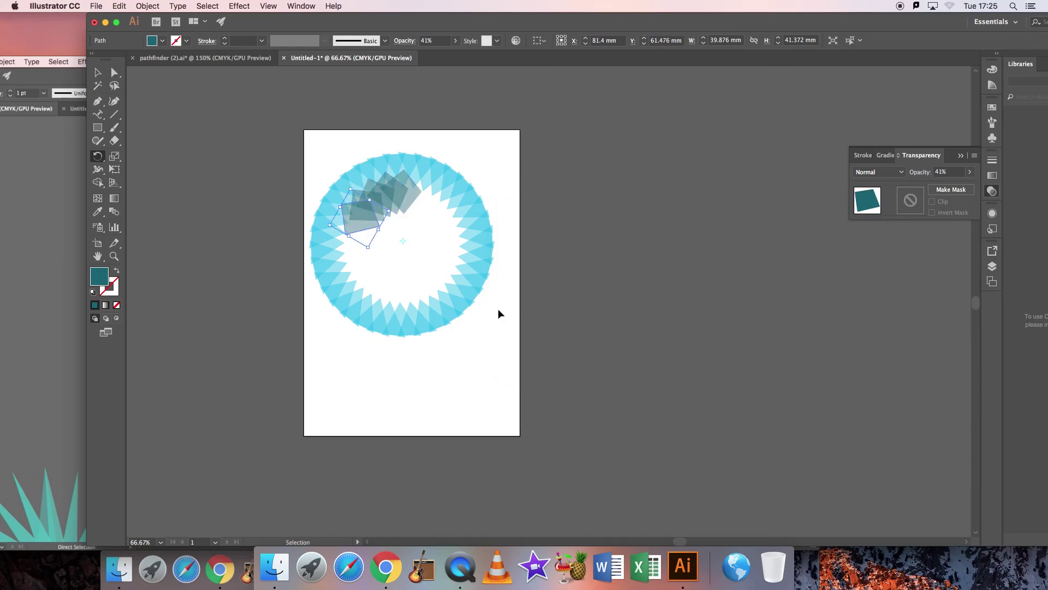
key("super+d")
key("super+d")
key("super+d")
key("super+d")
key("super+d")
key("super+d")
key("super+d")
key("super+d")
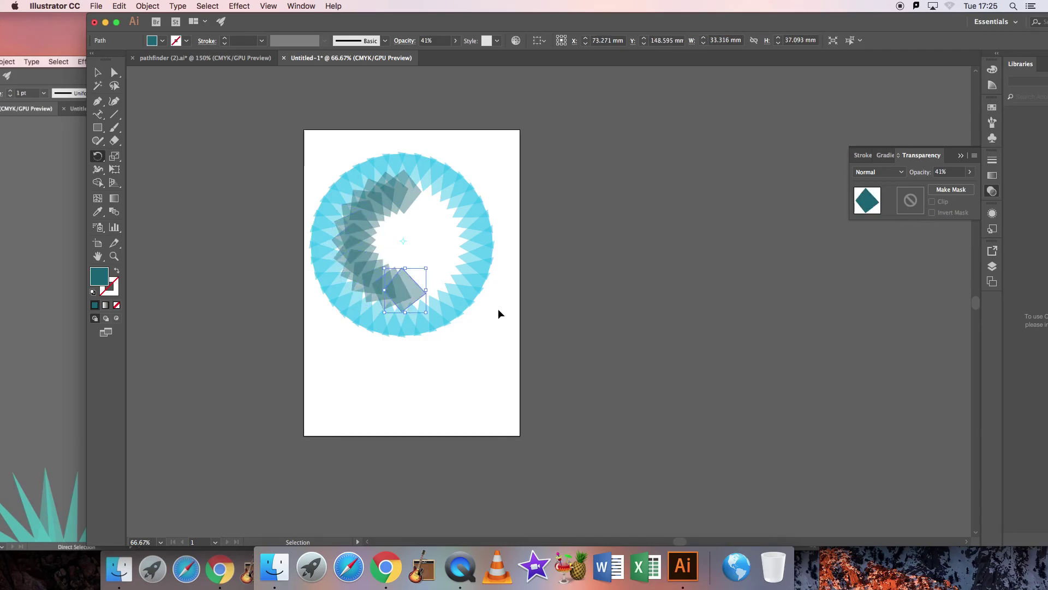
key("super+d")
key("super+d")
key("super+d")
key("super+d")
key("super+d")
key("super+d")
key("super+d")
key("super+d")
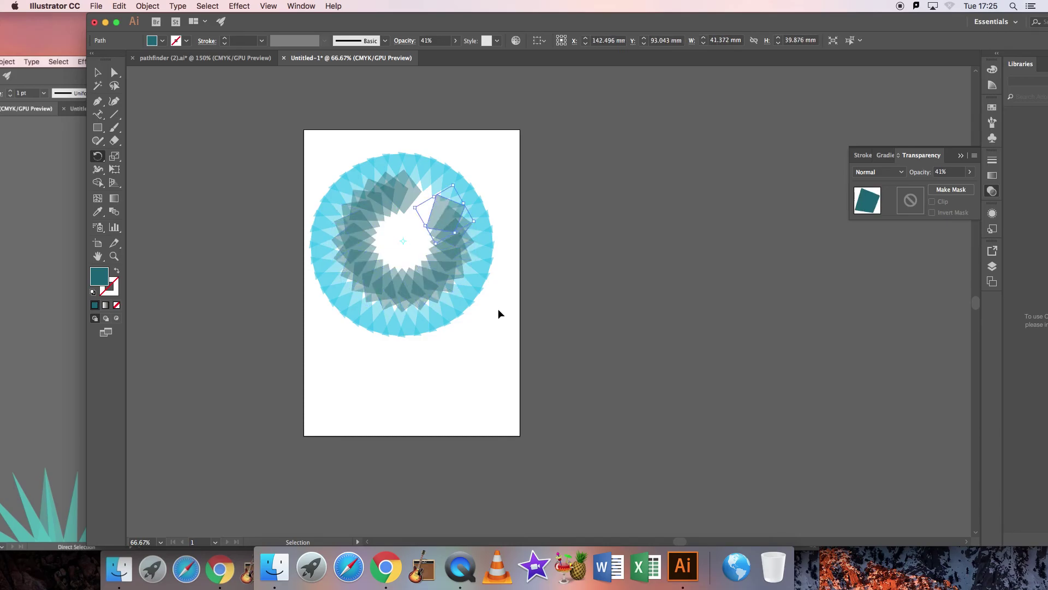
key("super+d")
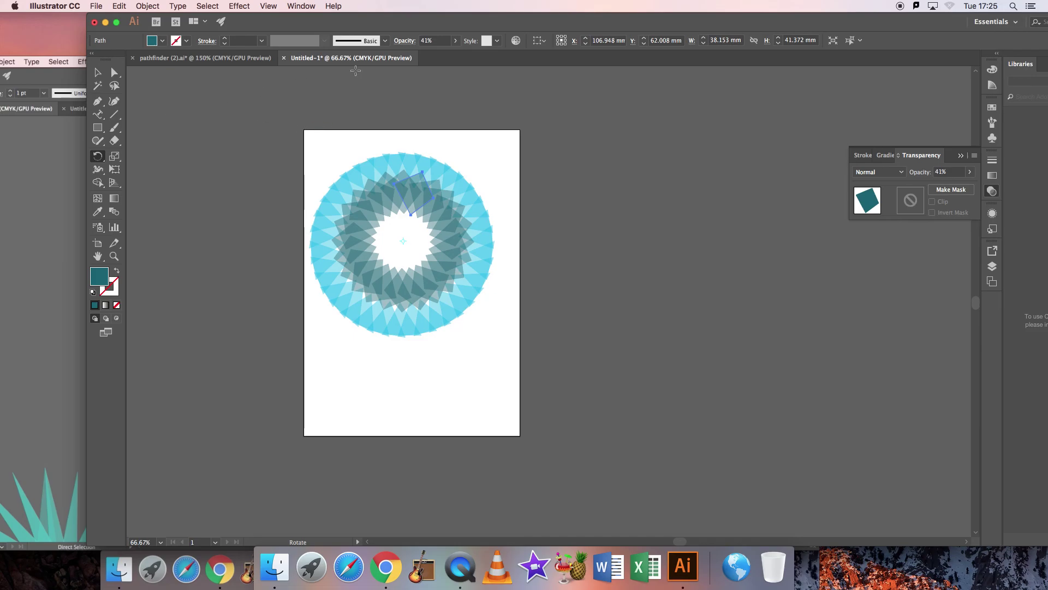
double_click(582, 21)
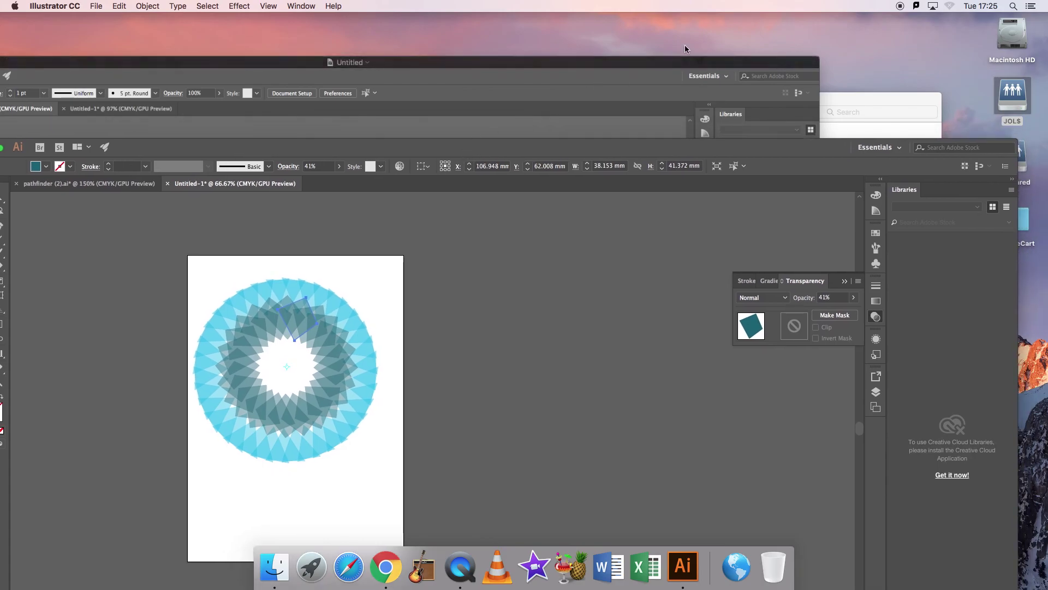